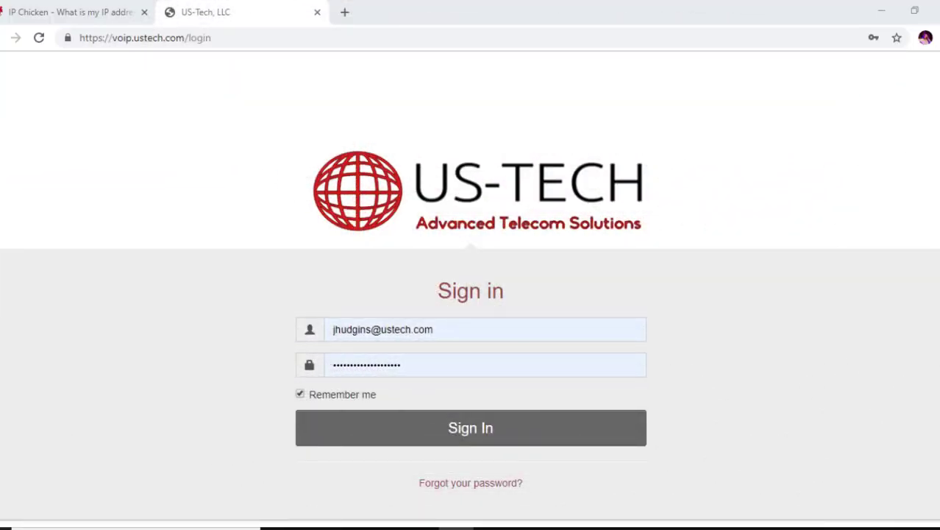
- Switch to WinBox and connect to the router at 192.168.88.1 with the stored admin login
left_click(881, 12)
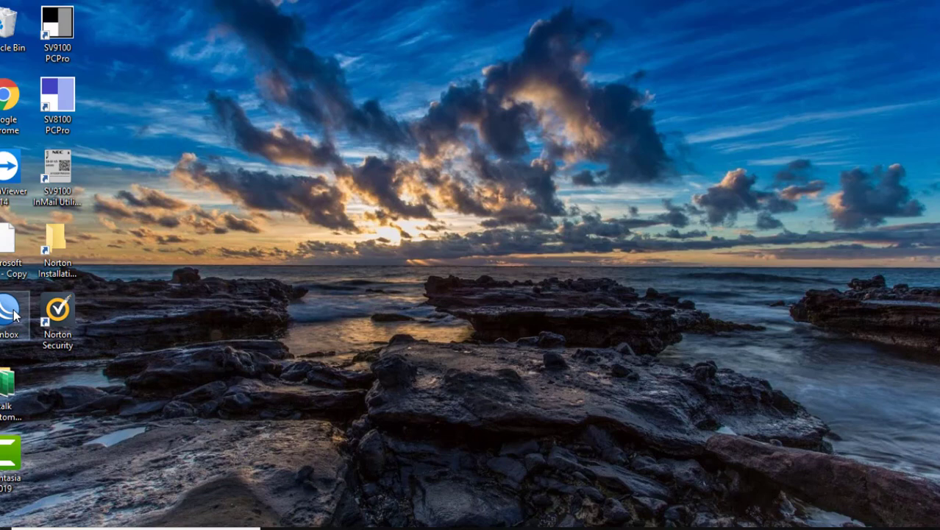
double_click(12, 313)
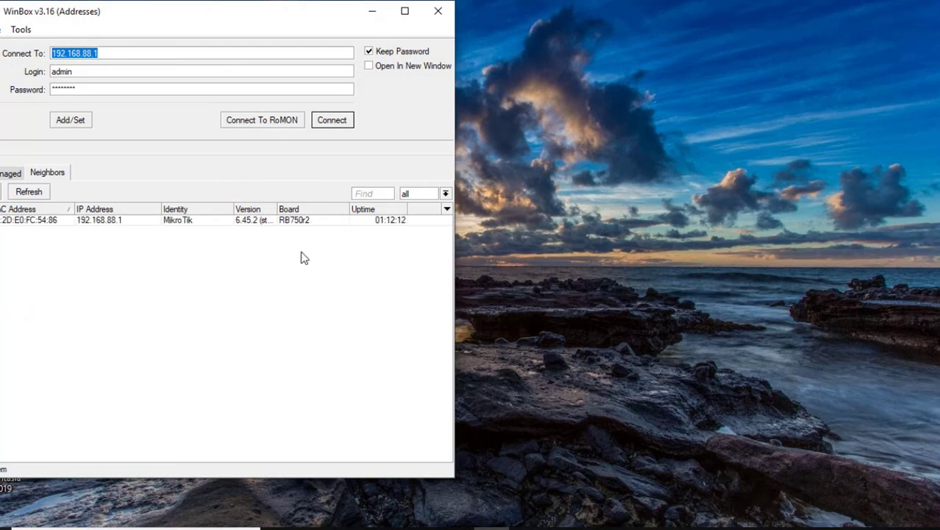
left_click(333, 121)
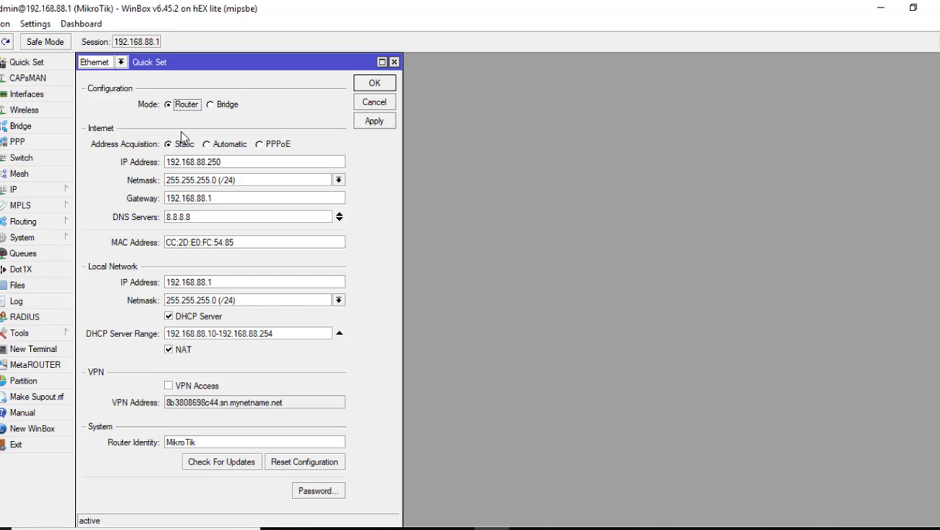
- Start a new firewall filter rule in the forward chain and enable its source address
left_click(22, 191)
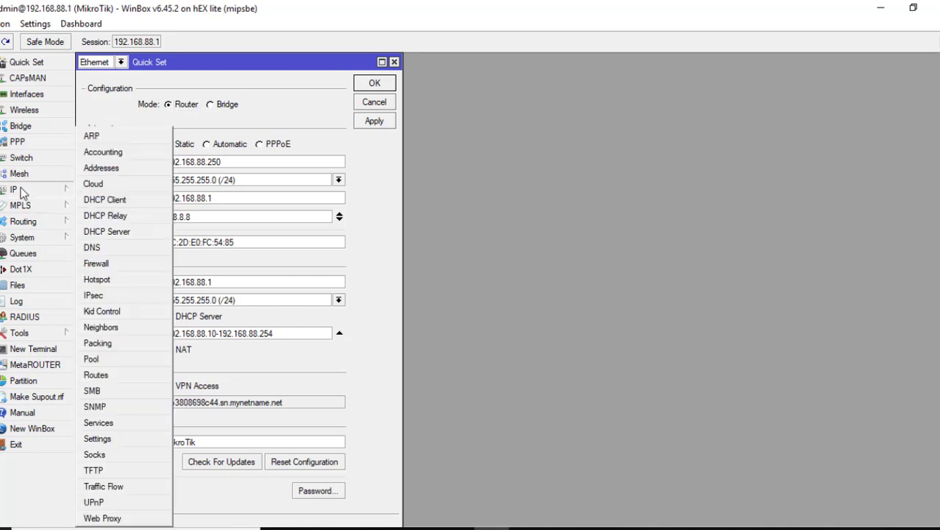
left_click(97, 264)
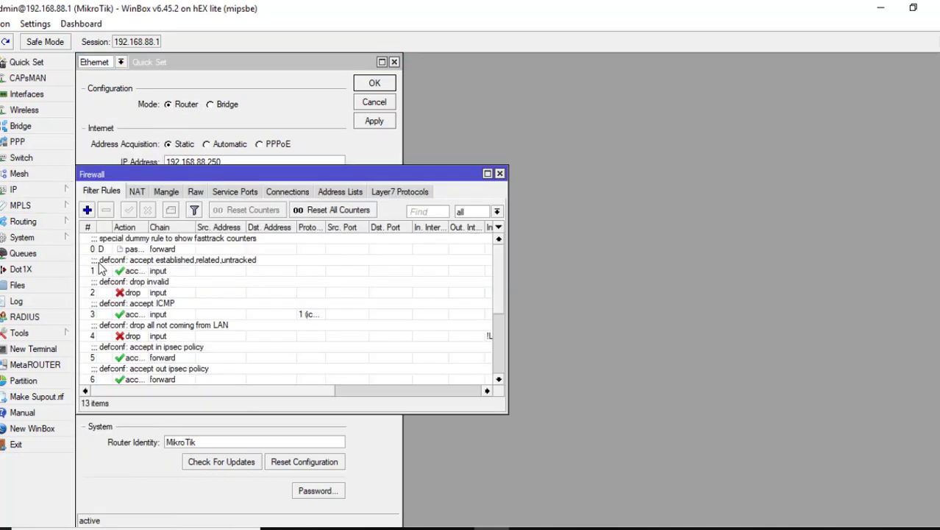
left_click(87, 210)
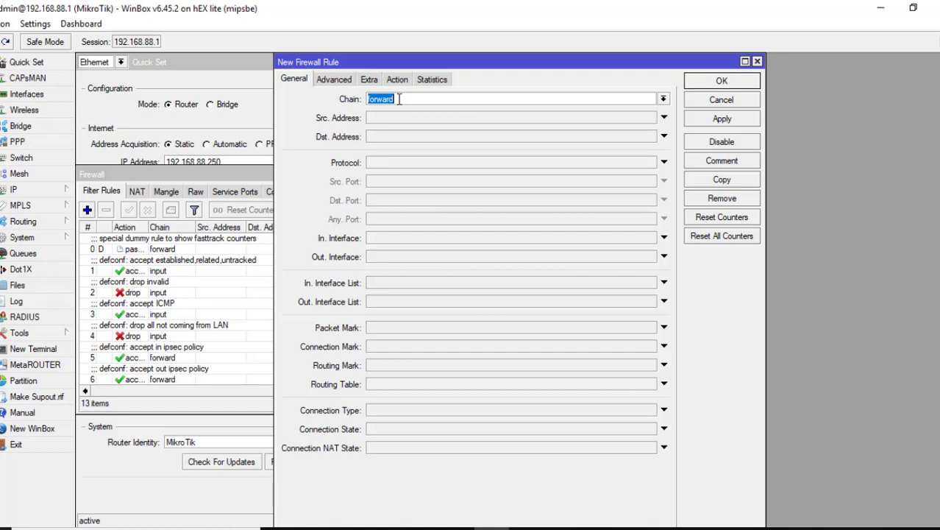
left_click(470, 118)
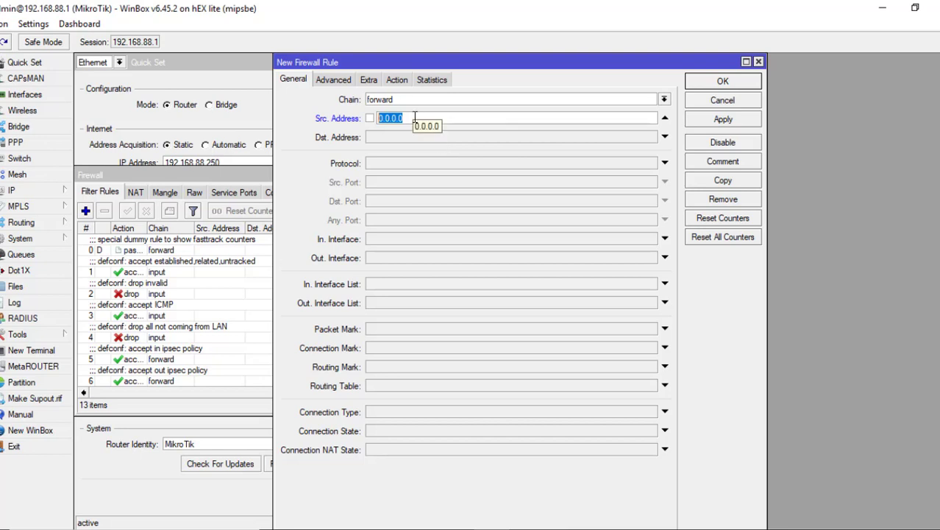
- Switch to the browser to check the current public IP address on the IP Chicken page, and return to WinBox
left_click(882, 9)
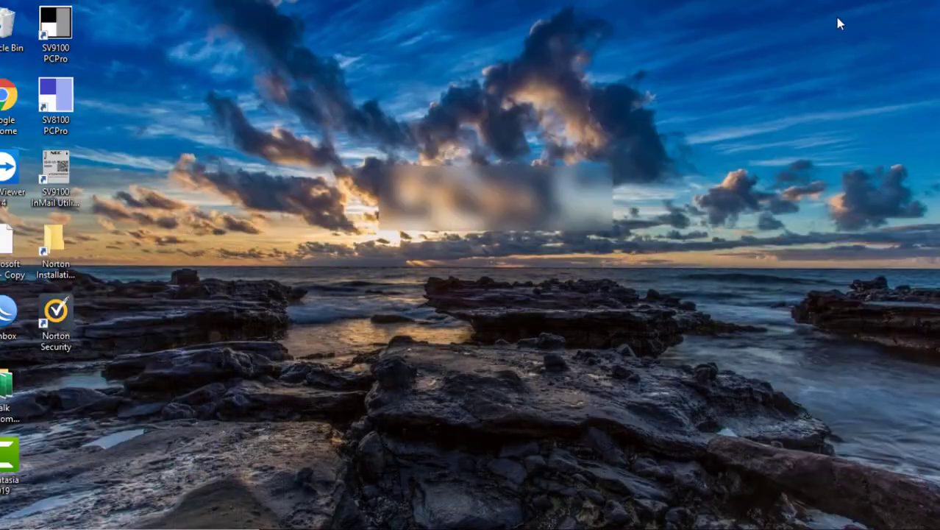
left_click(346, 529)
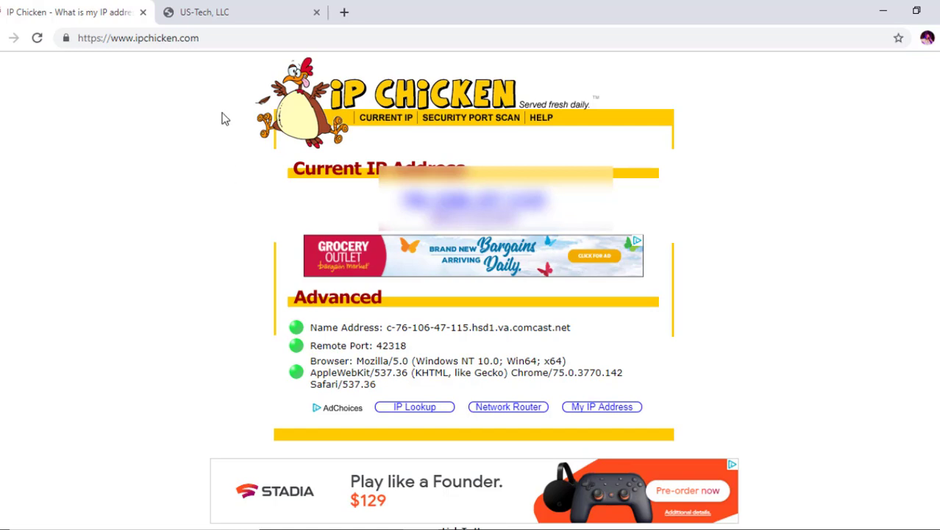
left_click(887, 13)
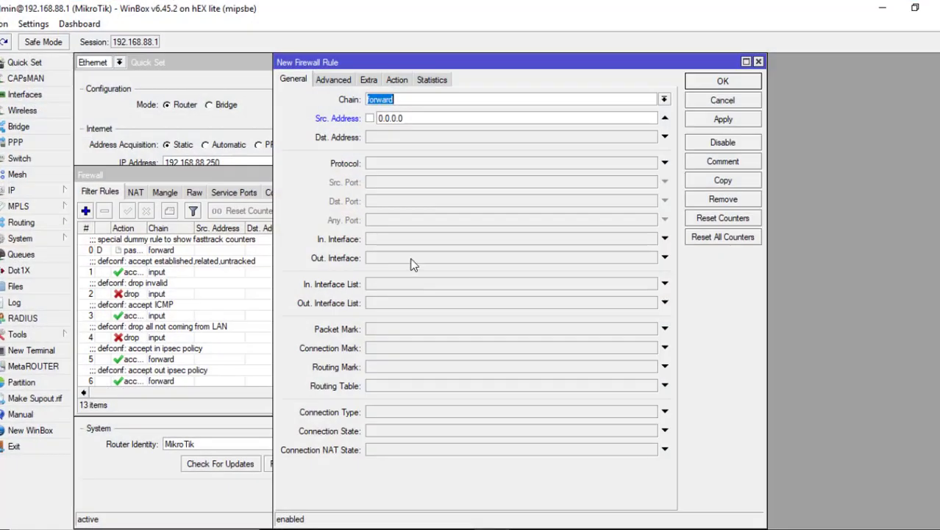
- Set the new filter rule's source address to 192.168.11.250
left_click(401, 119)
left_click_drag(400, 118, 378, 121)
type("18")
key("BackSpace")
key("BackSpace")
type("192.168.11.250")
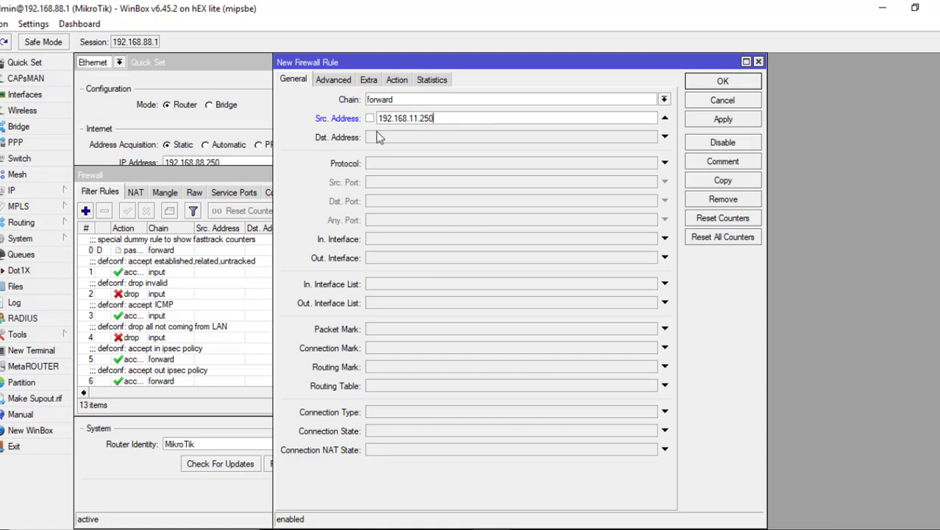
- Set the filter rule's destination address to 192.168.7.12 and its protocol to 6 (tcp), and save the rule
left_click(376, 139)
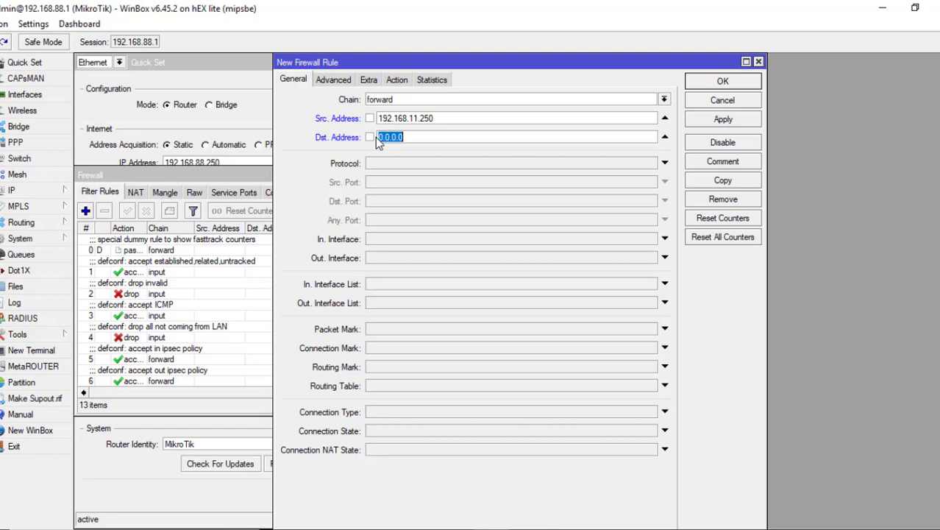
type("192.168.7.12")
left_click(384, 162)
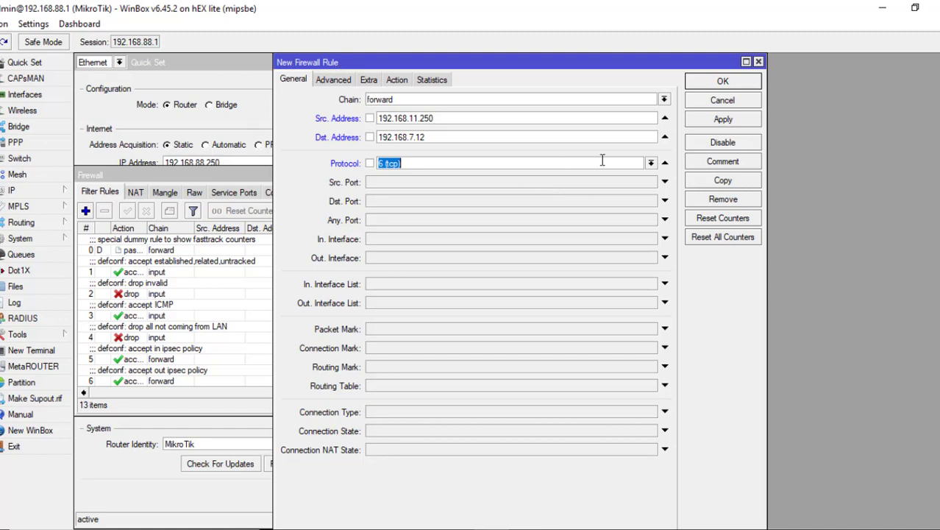
left_click(725, 119)
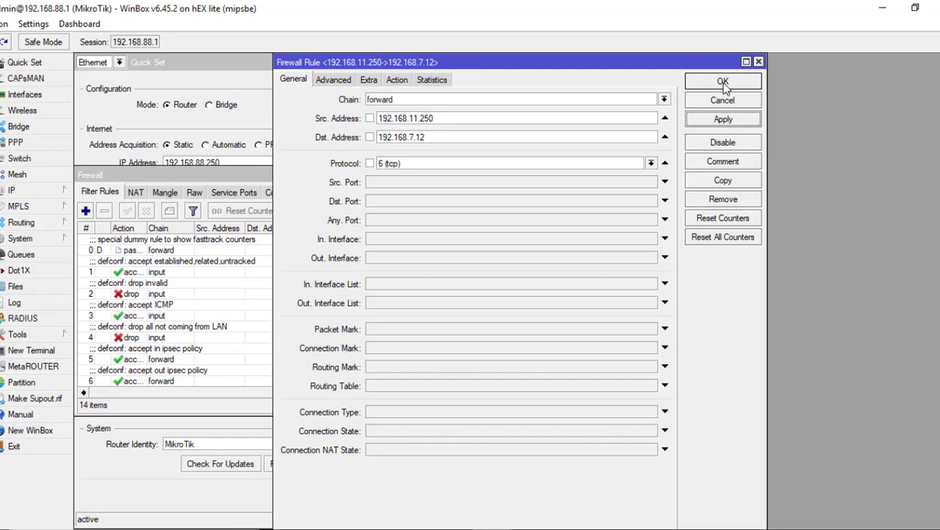
left_click(723, 83)
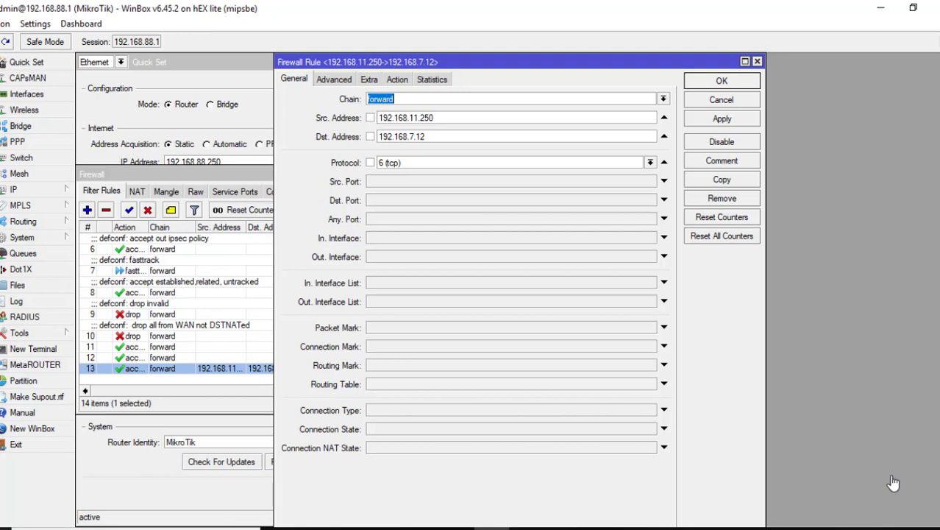
- Check that the filter rule's action is accept, and save and close the rule
left_click(397, 80)
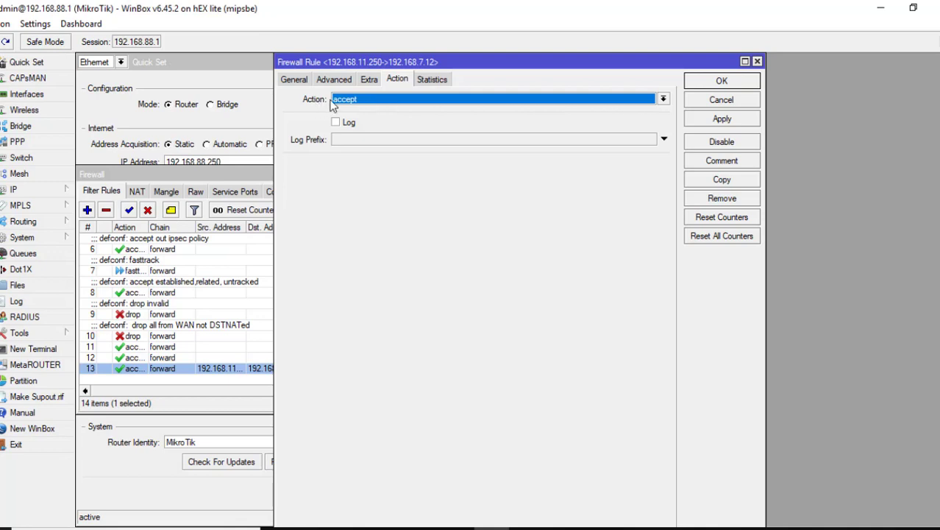
left_click(726, 121)
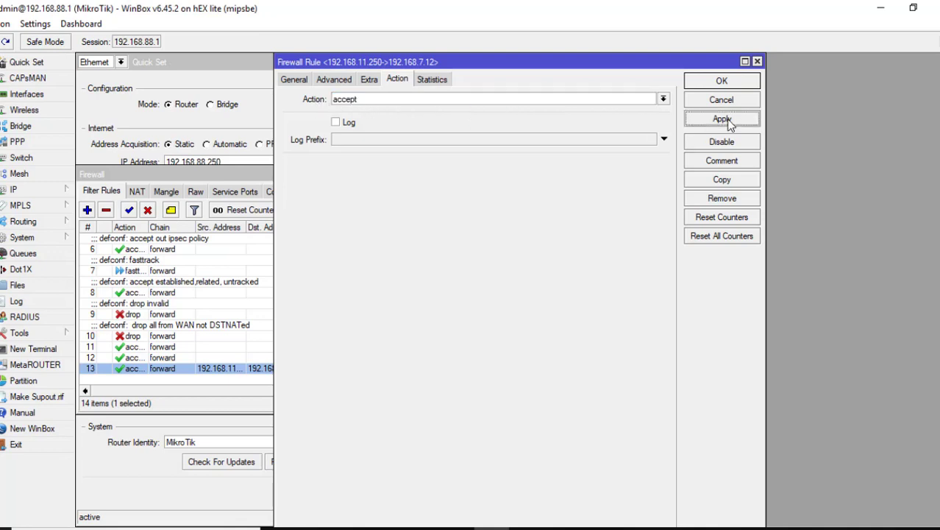
left_click(721, 81)
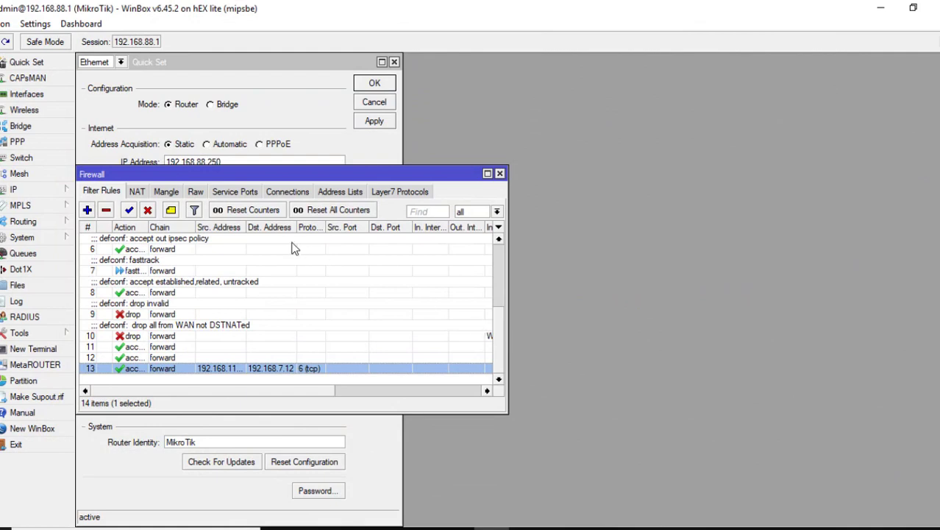
- Start a new firewall NAT rule and set its chain to dstnat
left_click(137, 193)
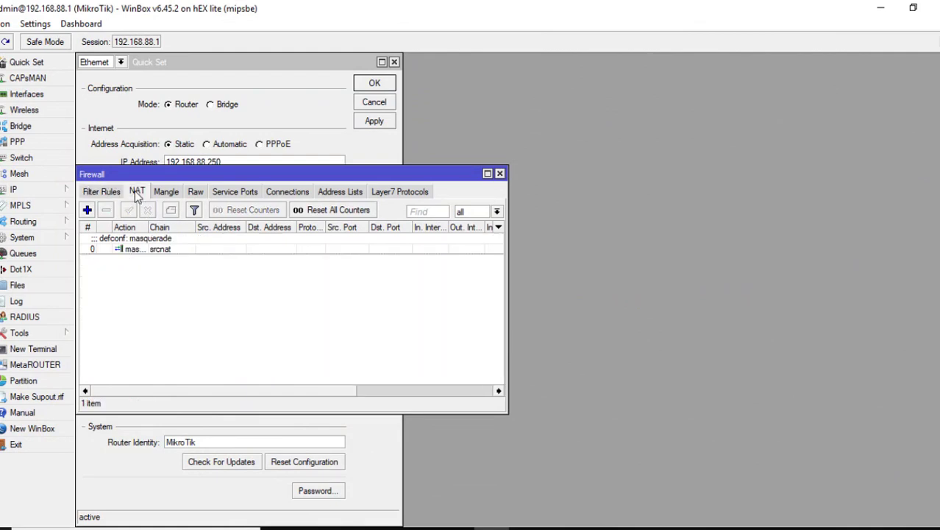
left_click(86, 210)
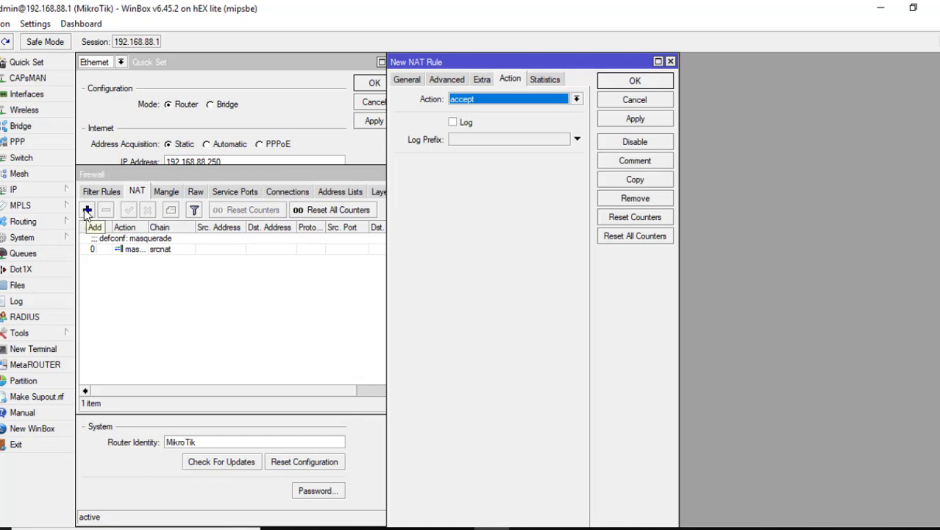
left_click(407, 80)
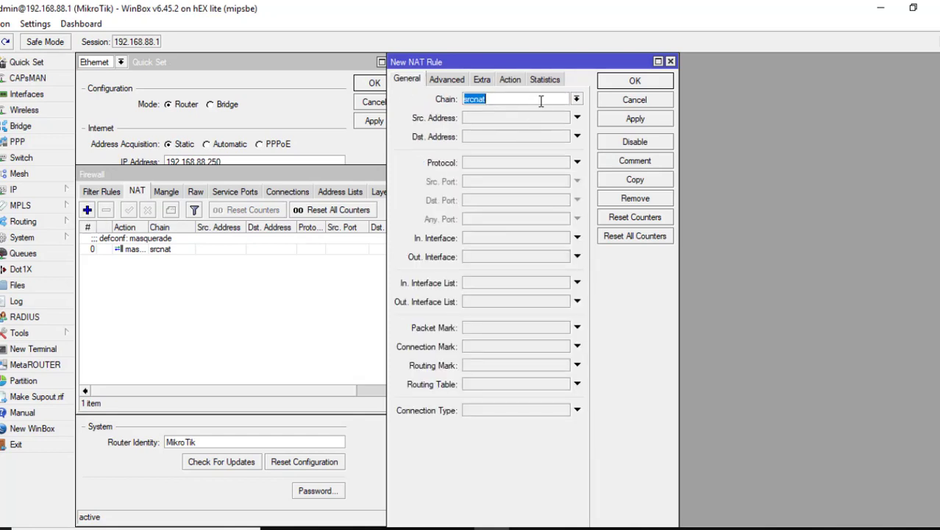
left_click(577, 99)
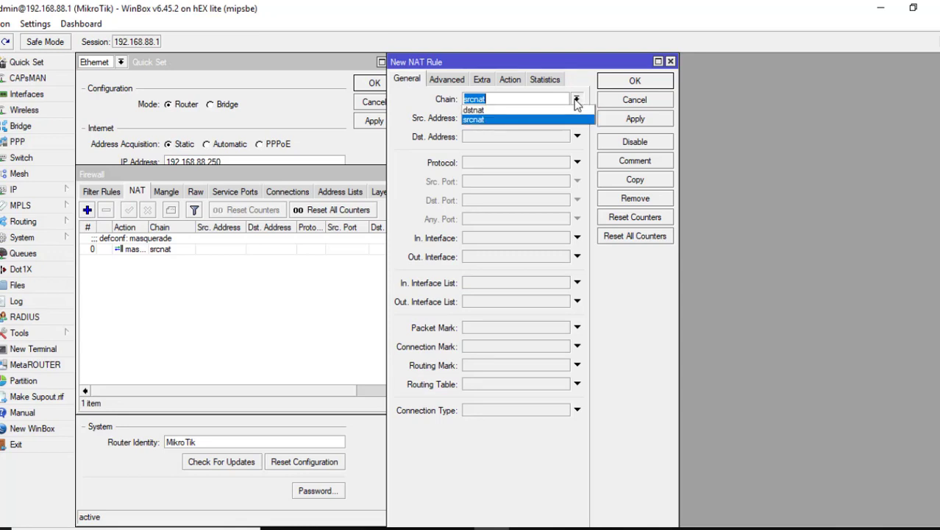
left_click(546, 111)
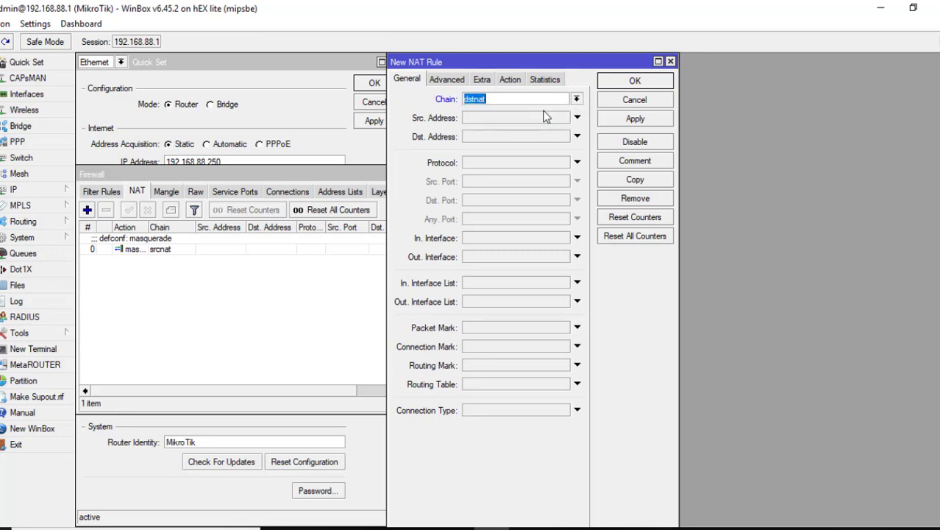
- Set the NAT rule's protocol to 6 (tcp) and destination port to 8080, and apply the rule
left_click(471, 168)
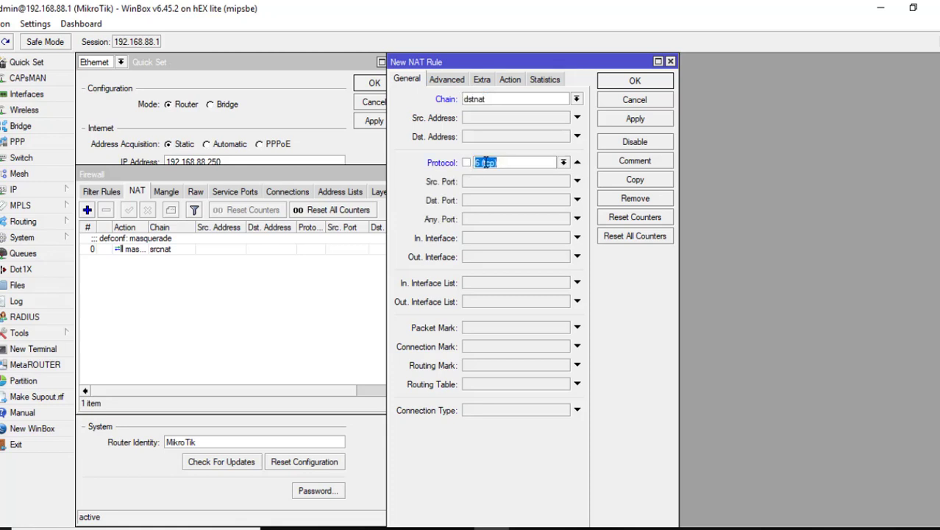
left_click(475, 206)
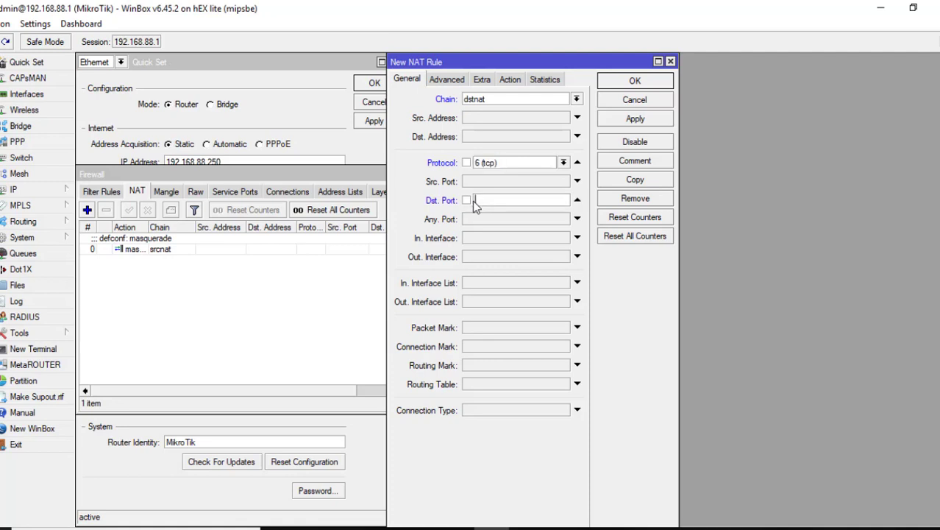
type("8080")
left_click(637, 120)
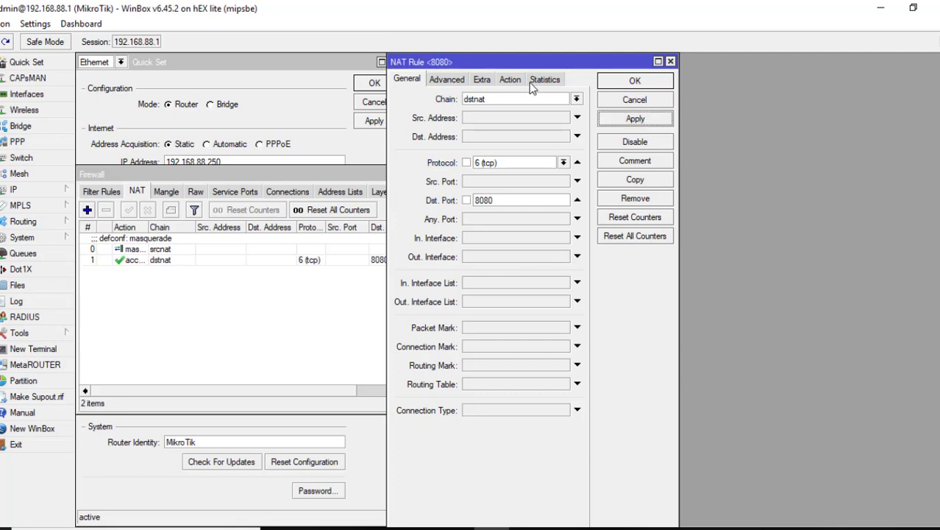
- Set the NAT rule's action to dst-nat and enter 1922.168.88.97 as the address it forwards to
left_click(511, 80)
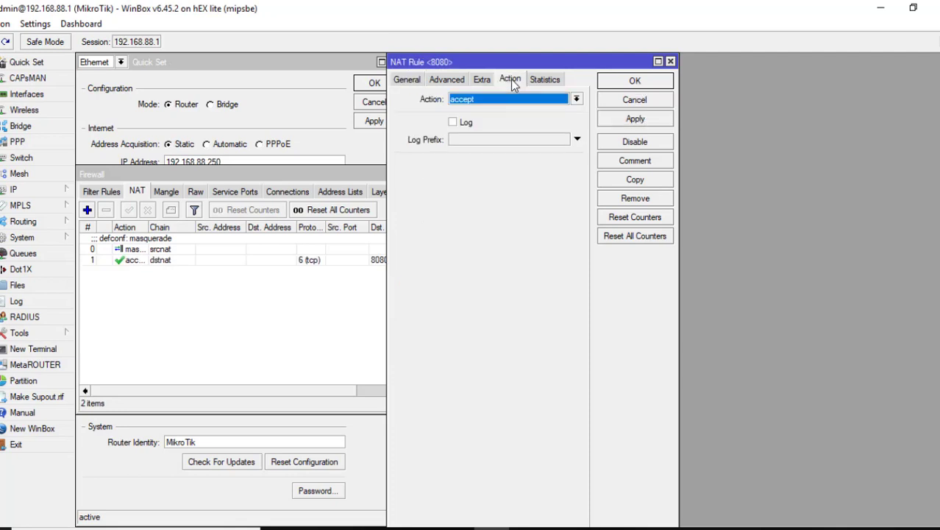
left_click(577, 99)
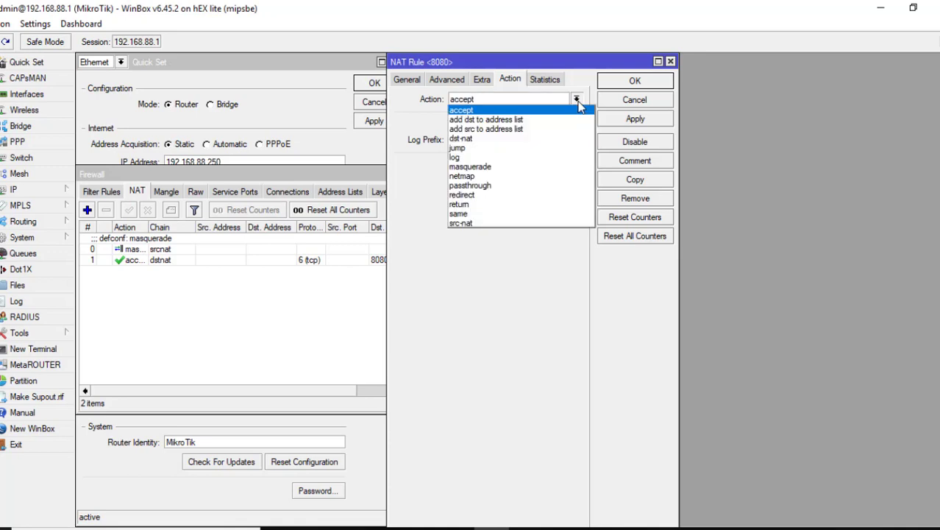
left_click(471, 139)
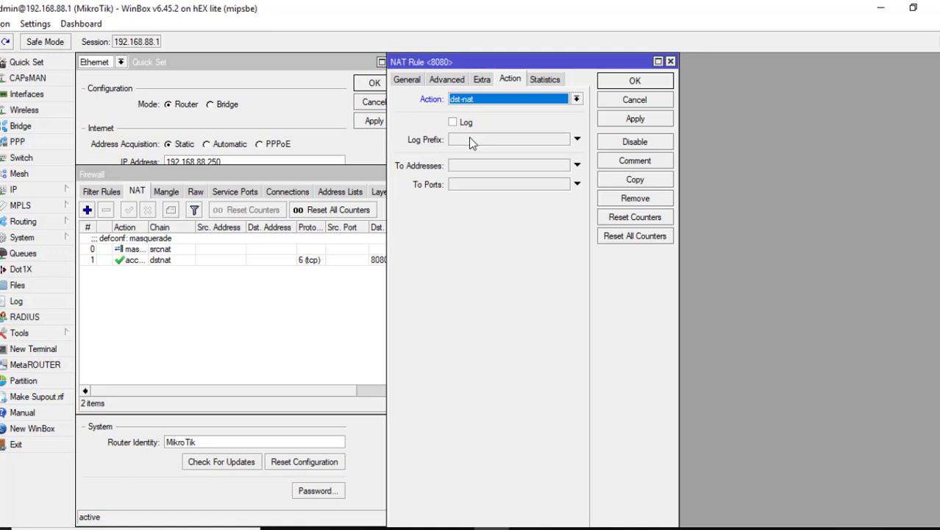
left_click(457, 167)
left_click(459, 170)
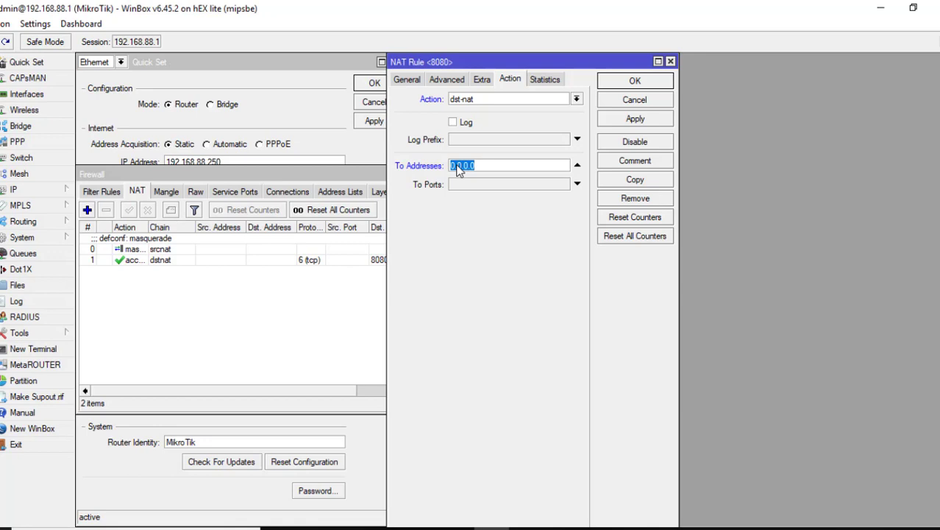
type("1922.168.88.97")
- Set the port the NAT rule forwards to as 80 and try to apply the rule
left_click(455, 185)
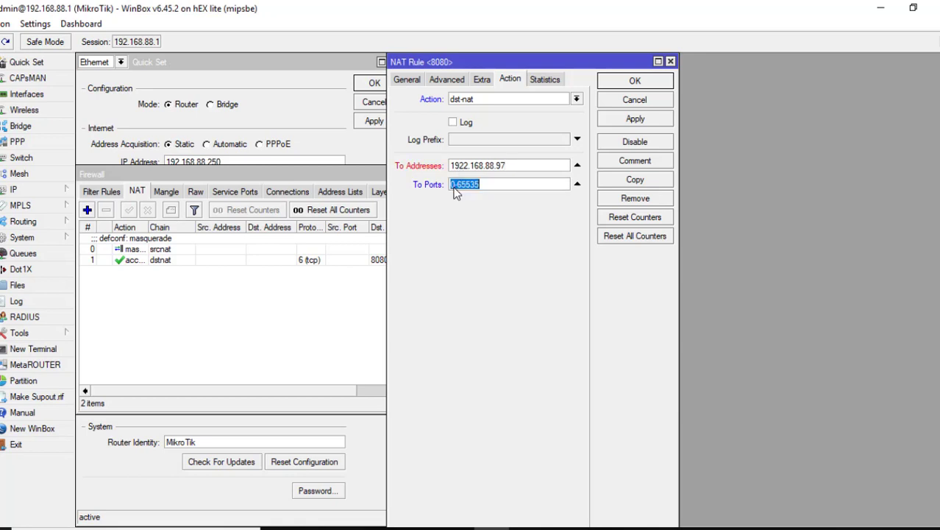
left_click(577, 186)
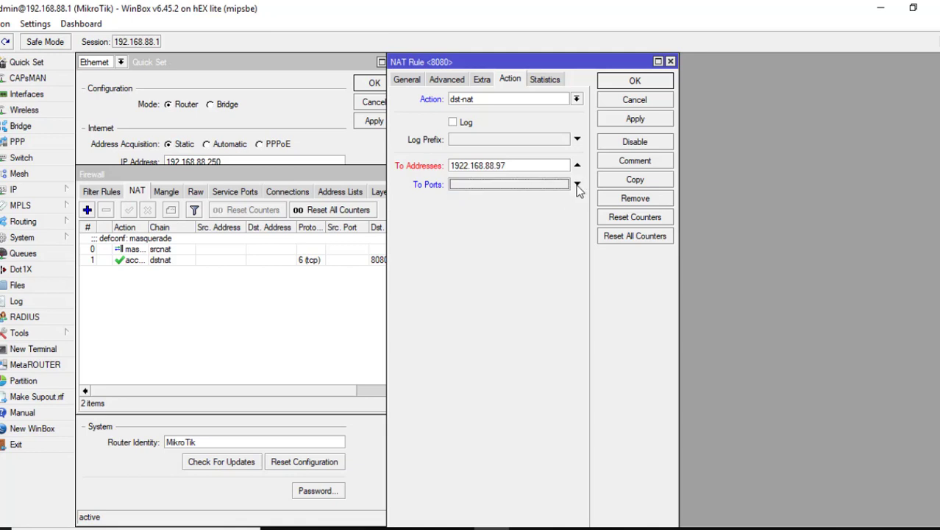
left_click(507, 189)
type("80")
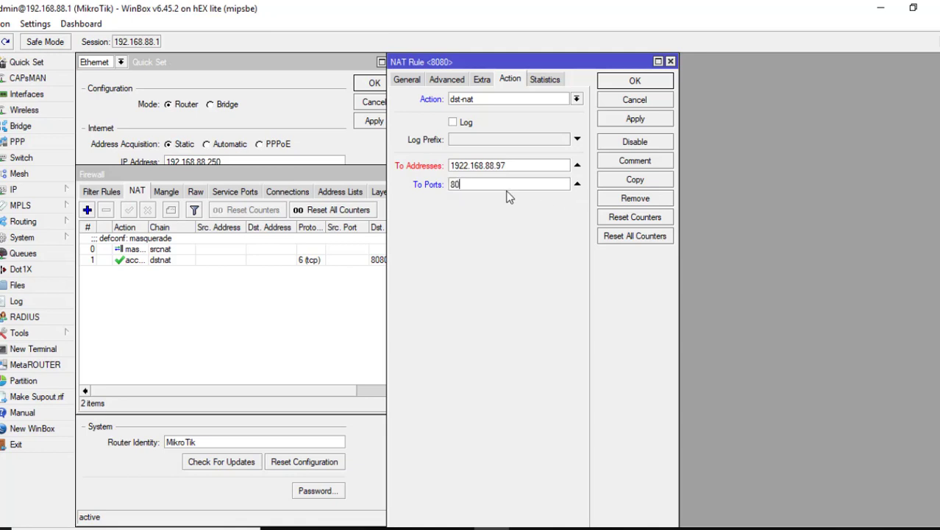
left_click(646, 122)
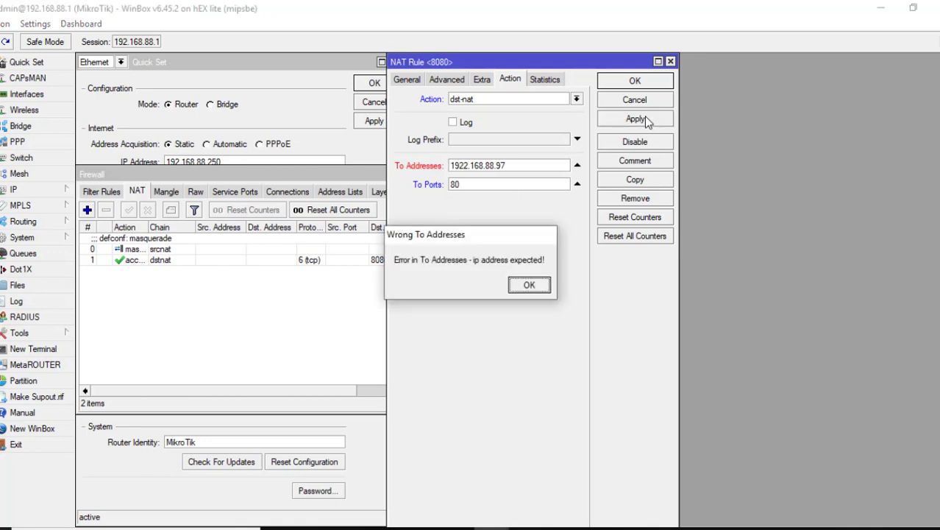
left_click(530, 287)
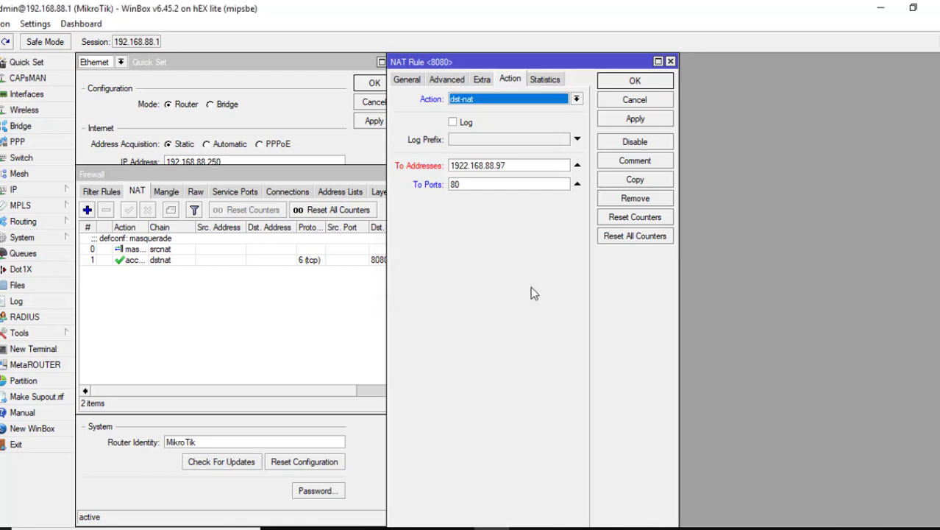
- Correct the address the NAT rule forwards to as 192.168.88.97, save the rule and close the firewall settings
left_click(500, 165)
left_click_drag(500, 165, 452, 166)
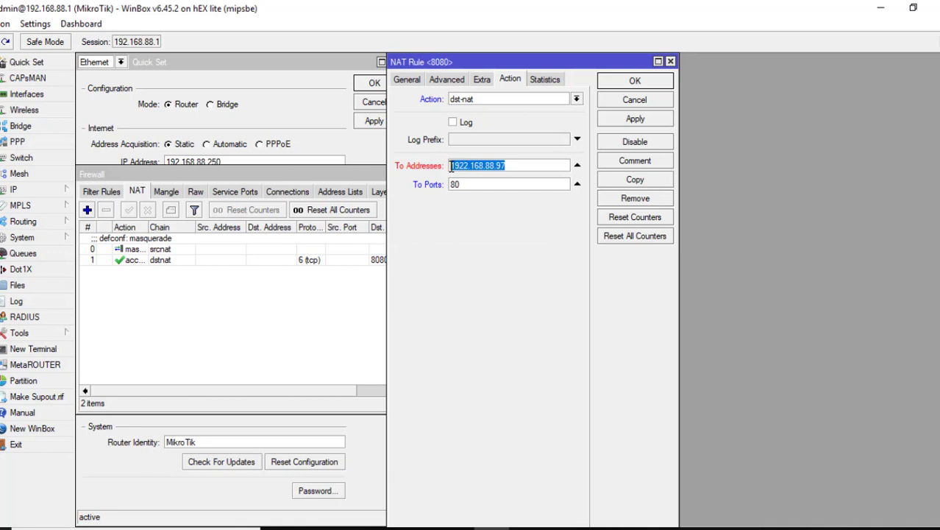
type("192")
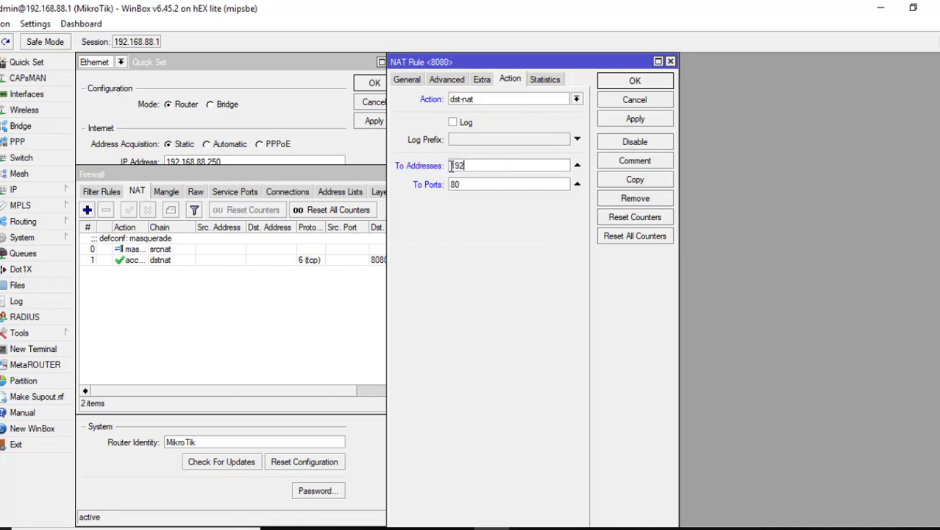
type(".168.88.97")
left_click(631, 122)
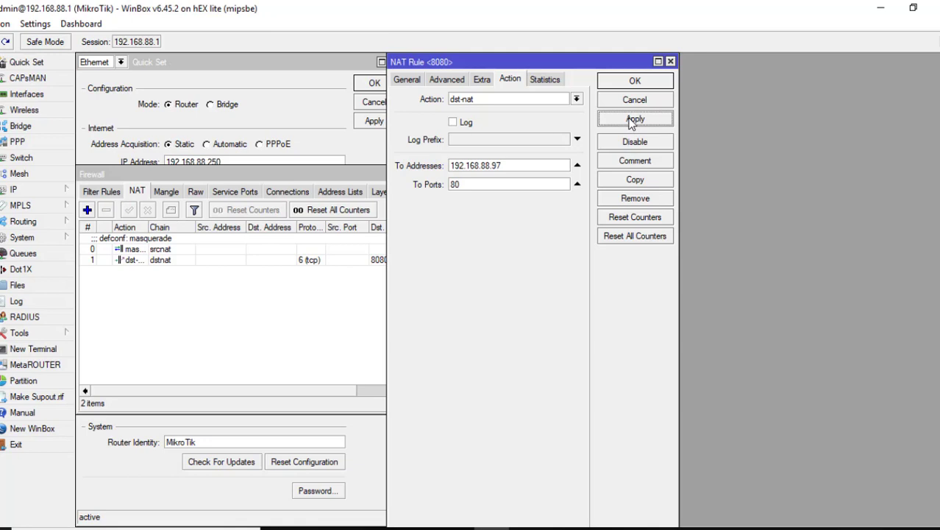
left_click(636, 83)
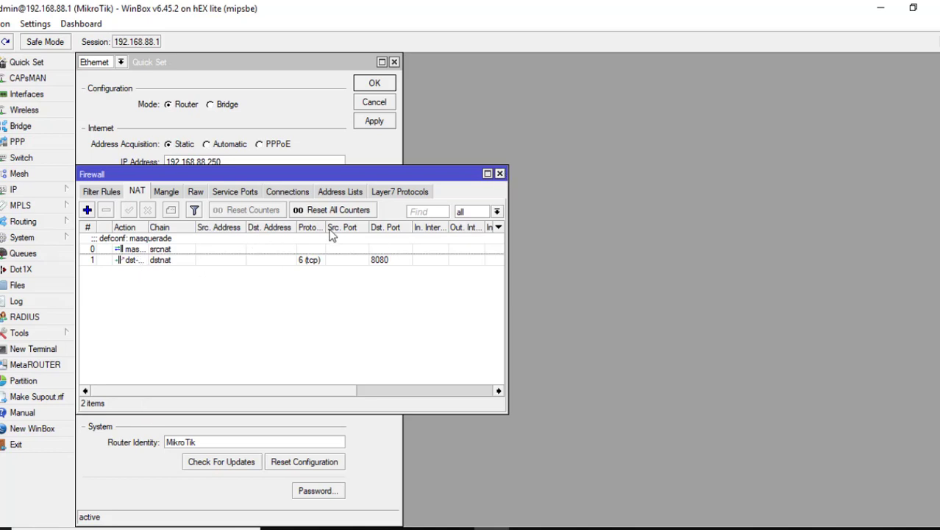
left_click(499, 174)
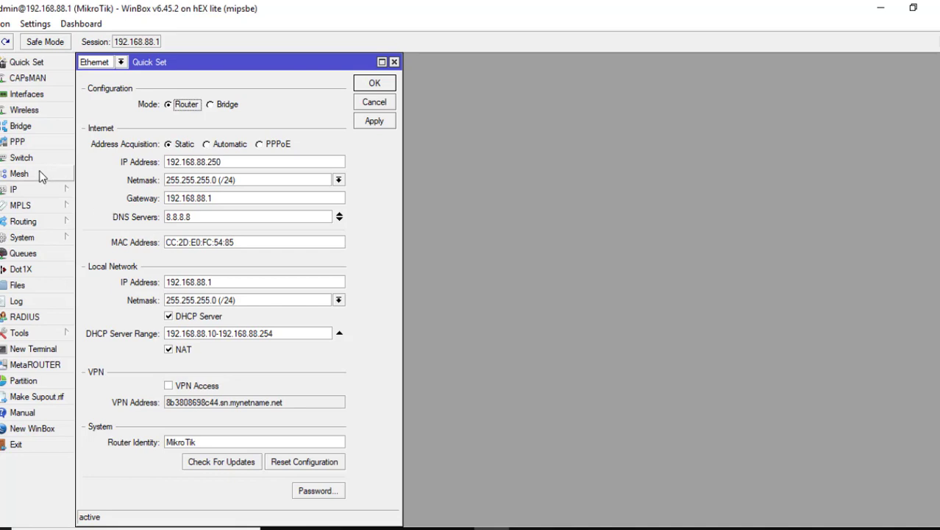
- Reopen the firewall filter rules and move the tcp forward rule for destination 192.168.7.12 to position 1, directly below the dummy rule
left_click(26, 192)
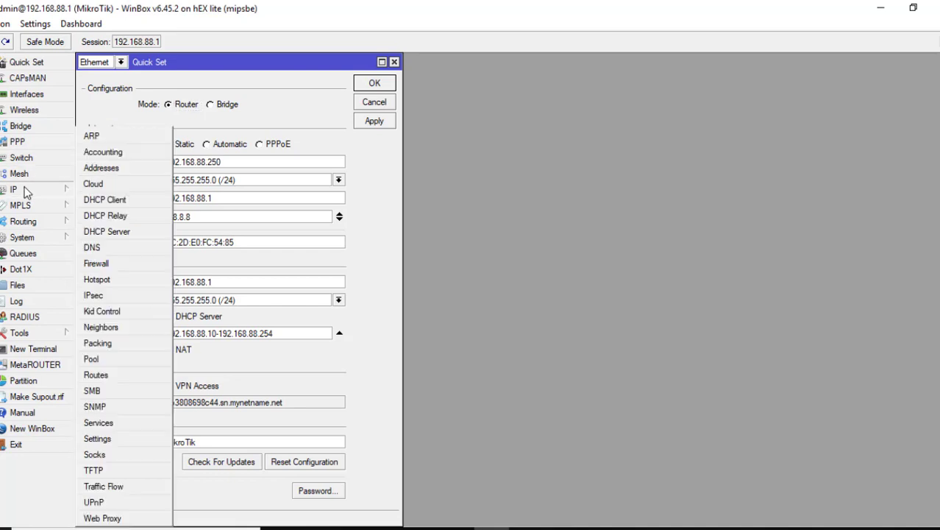
left_click(101, 266)
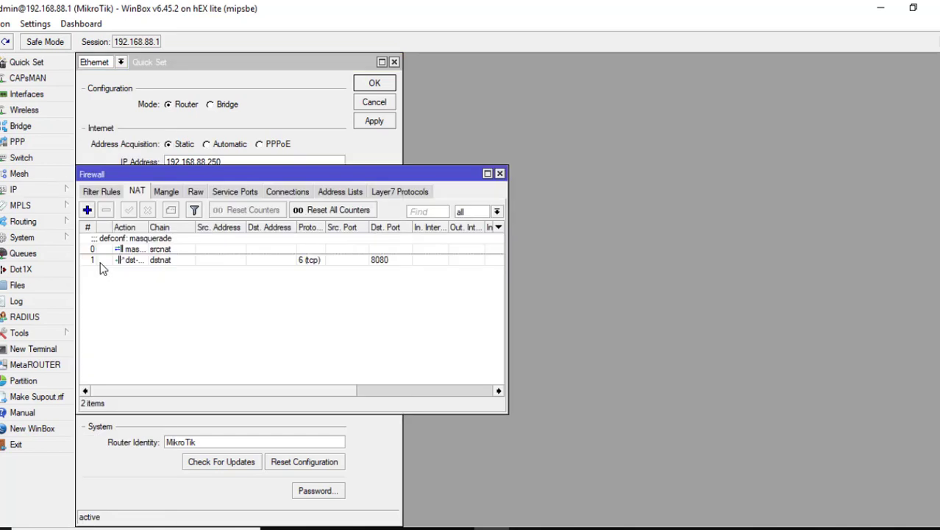
left_click(90, 190)
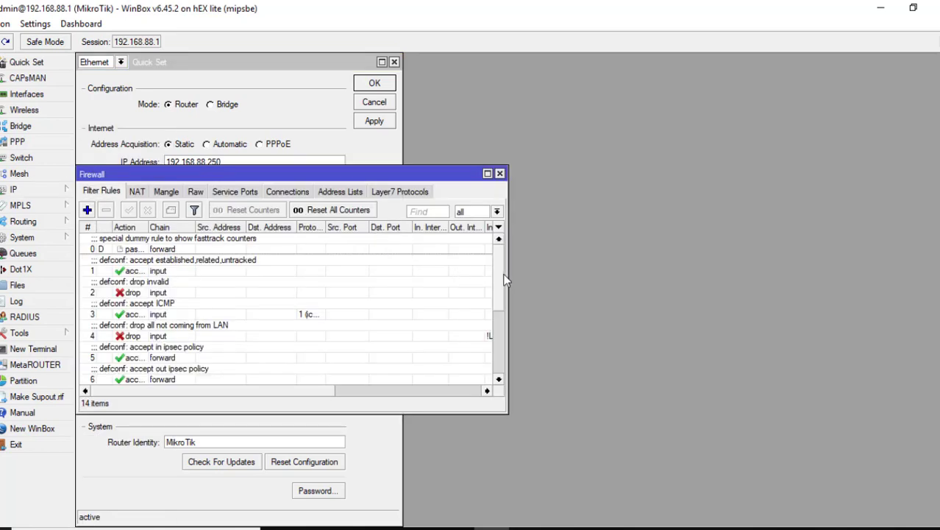
left_click_drag(502, 278, 499, 357)
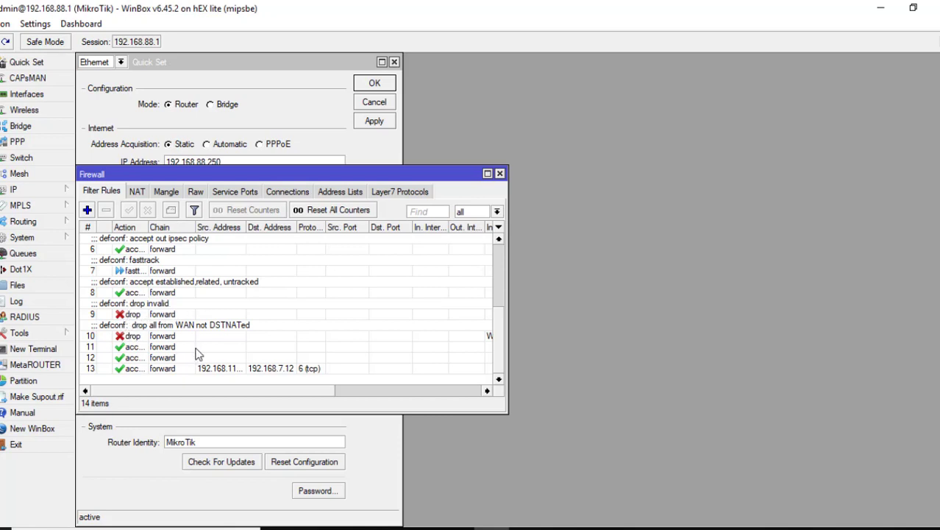
left_click_drag(207, 374, 199, 252)
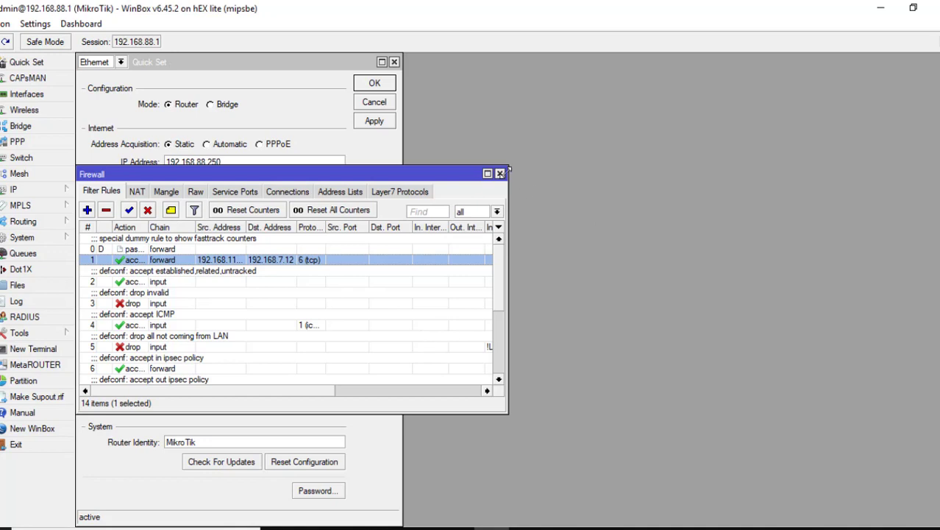
left_click(499, 173)
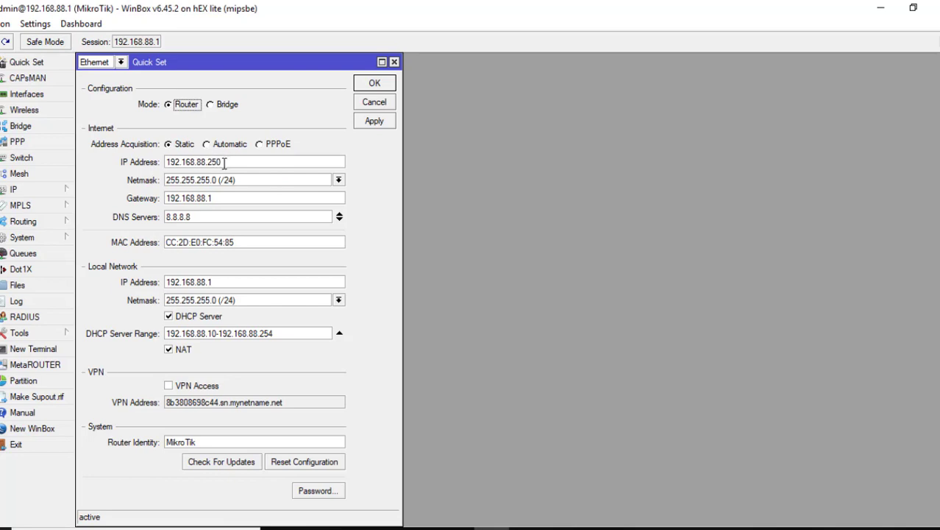
- Append the port :8080 to the Internet IP address in Quick Set, making it 192.168.88.250:8080
left_click(224, 162)
type(":8080")
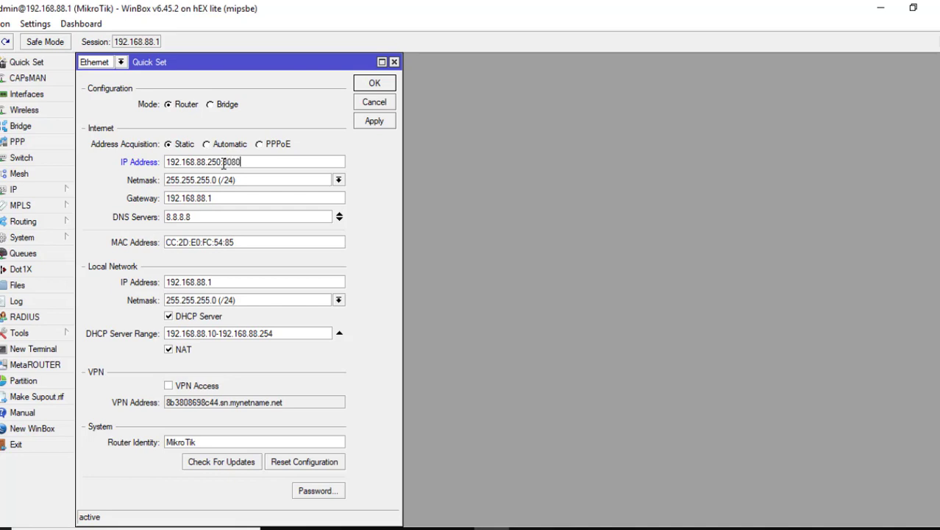